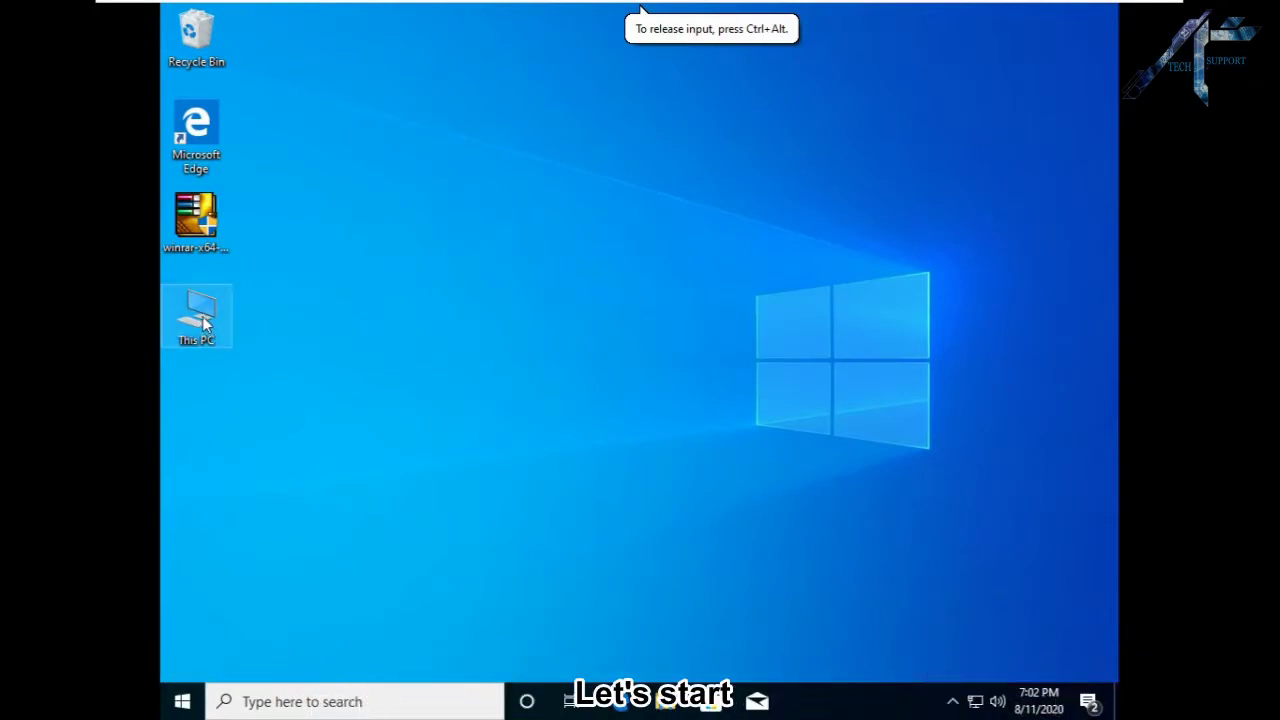
# Check the drives in This PC, then open Computer Management's Disk Management view of Disk 0 and Disk 1.
pyautogui.doubleClick(222, 316)
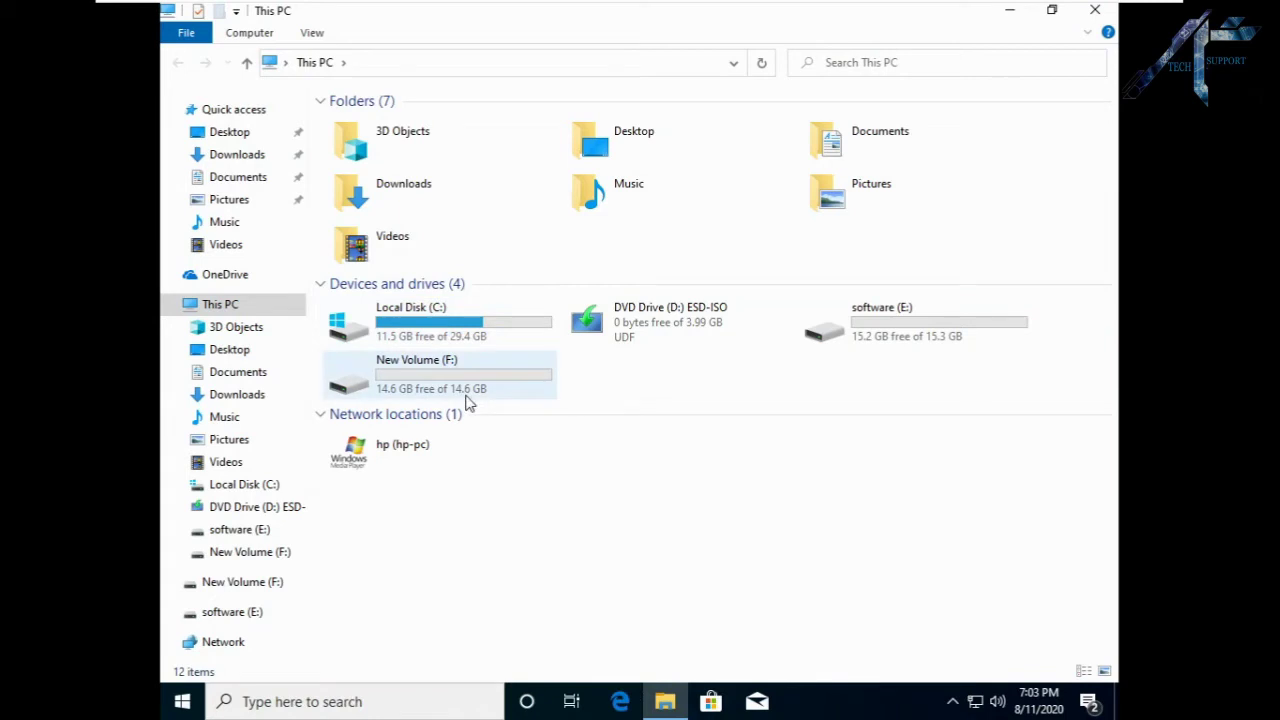
pyautogui.click(1097, 12)
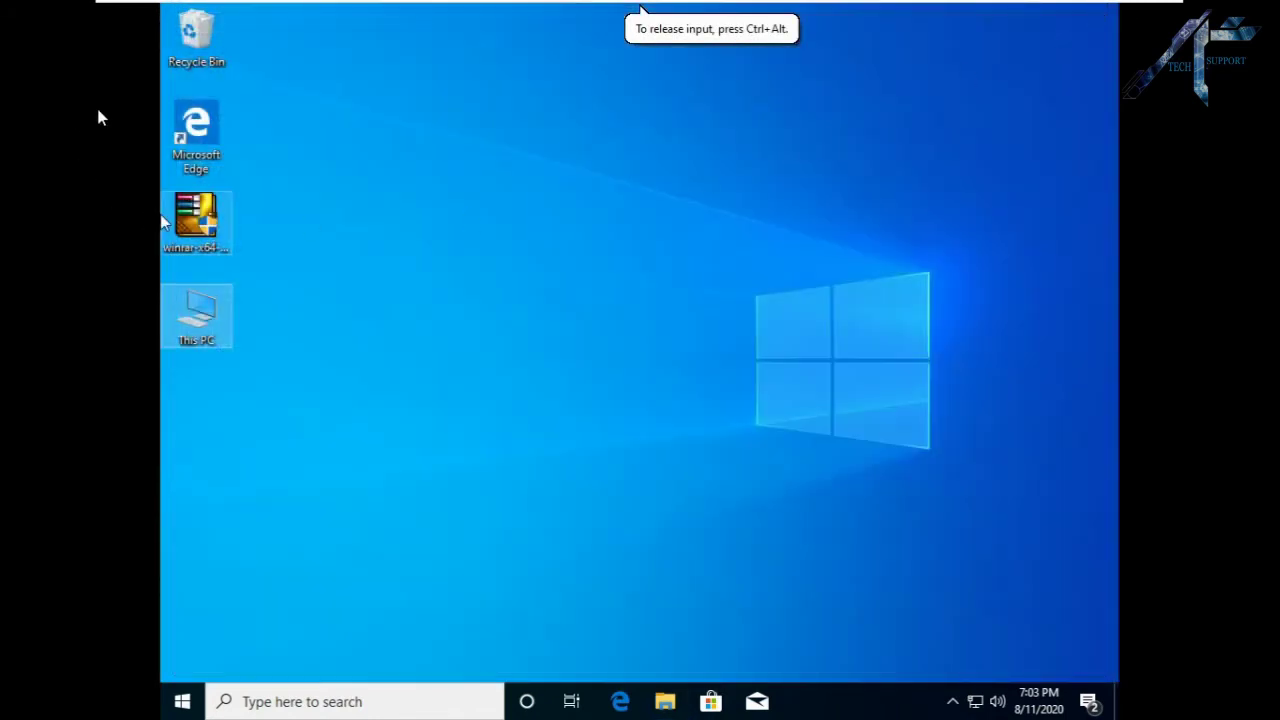
pyautogui.rightClick(210, 322)
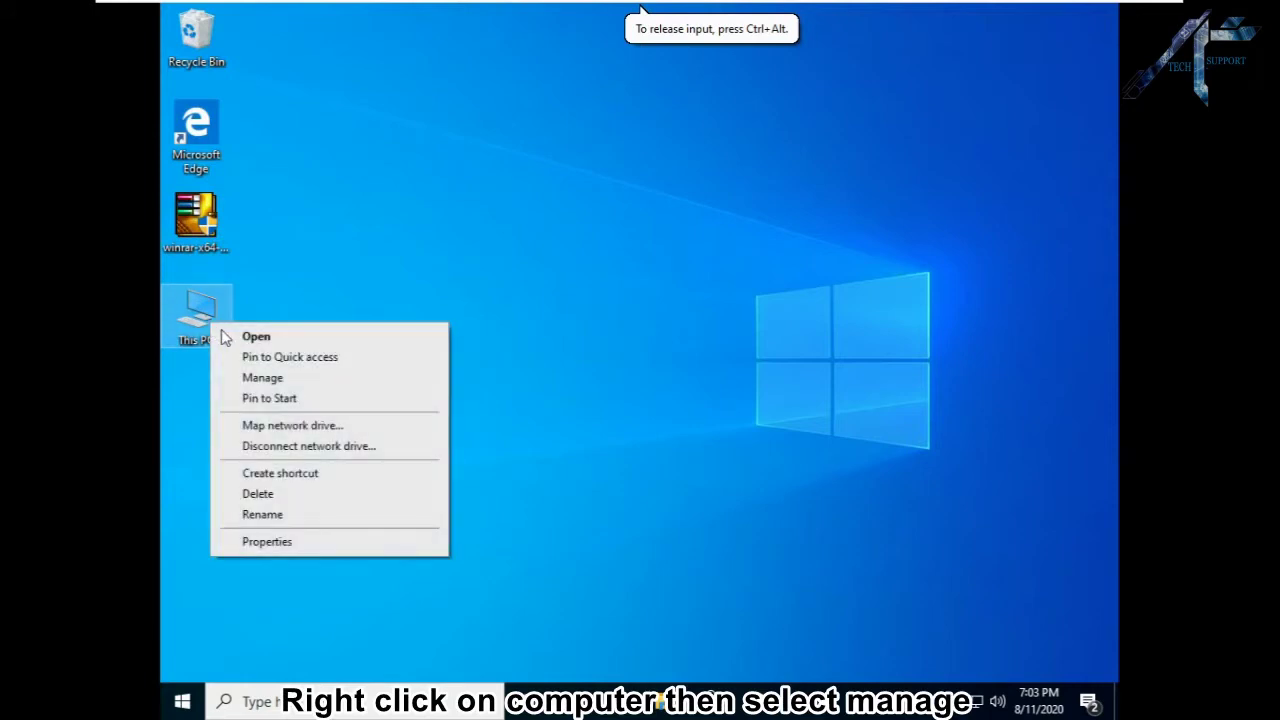
pyautogui.click(262, 379)
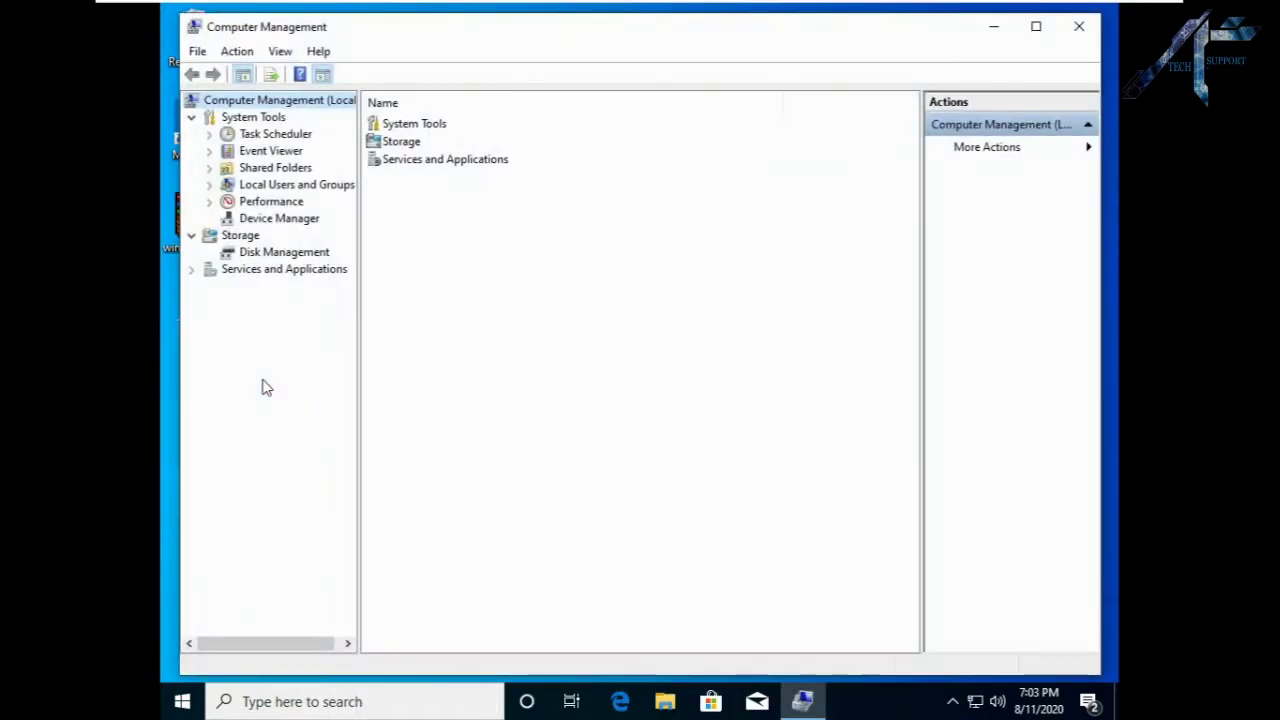
pyautogui.click(297, 256)
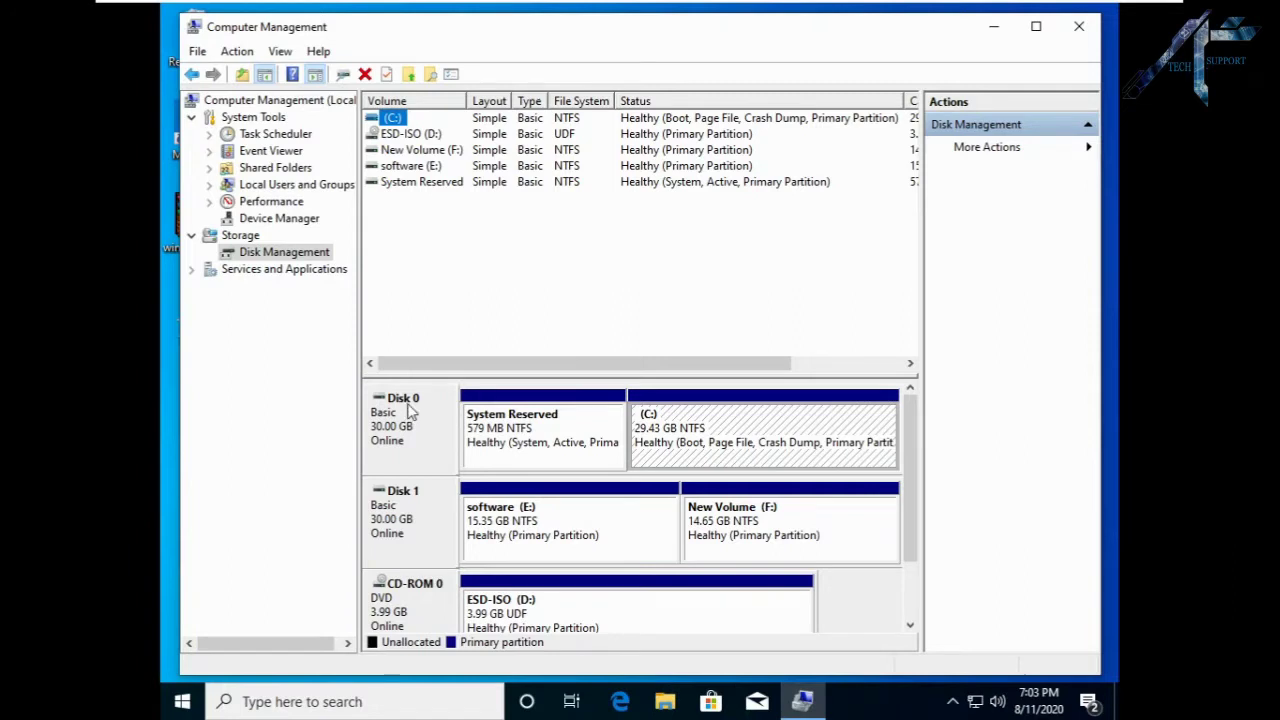
# Delete the New Volume (F:) partition on Disk 1, freeing 14.65 GB.
pyautogui.rightClick(740, 535)
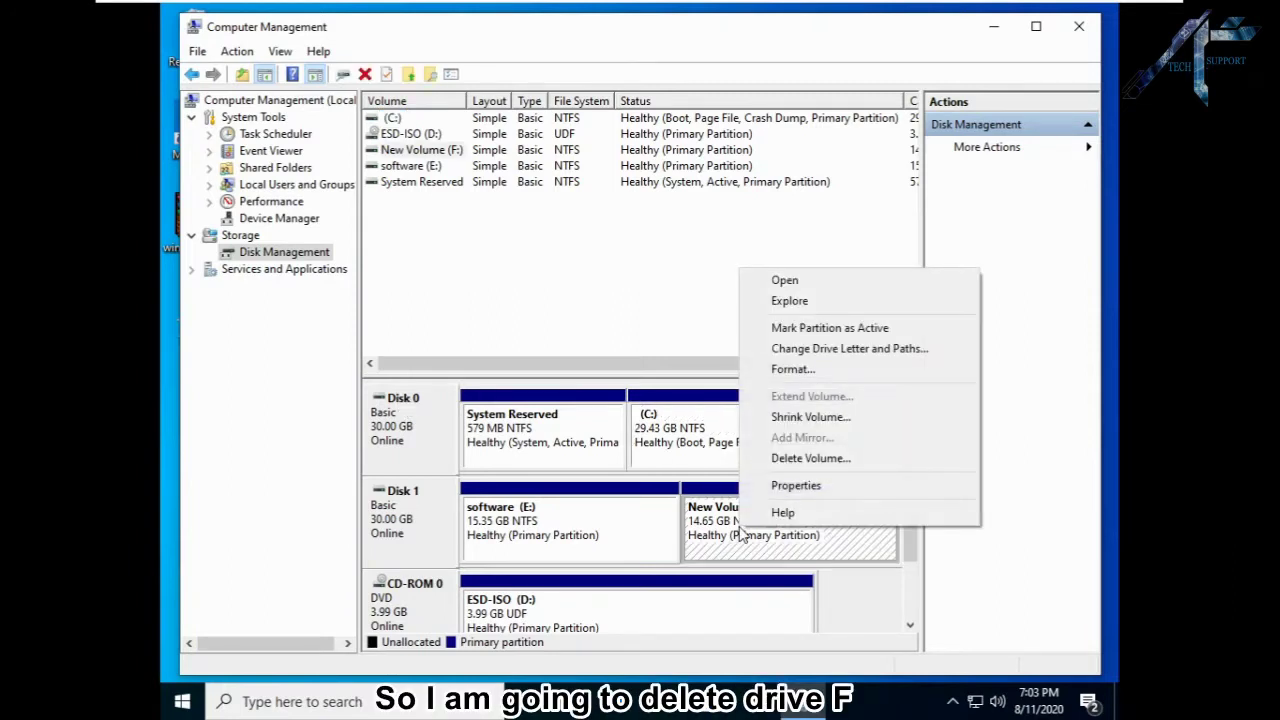
pyautogui.click(805, 458)
pyautogui.click(716, 418)
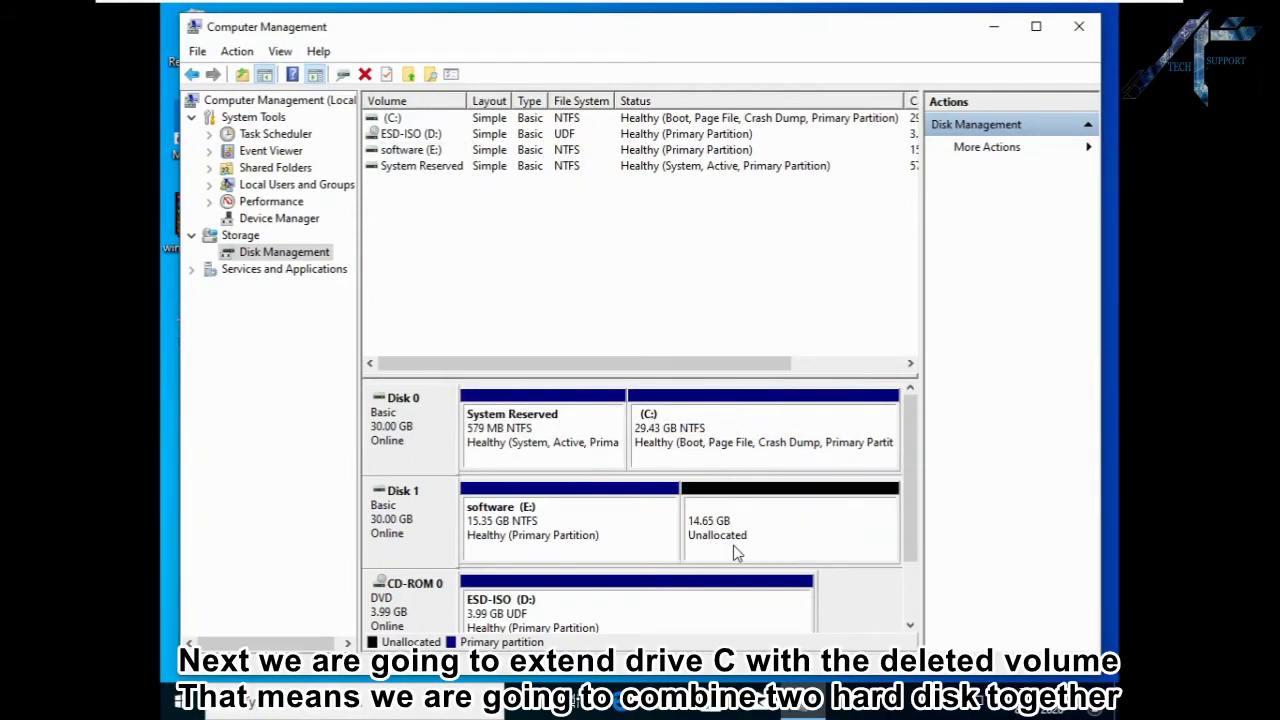
# Confirm C: cannot be extended, then launch Extend Volume for software (E:).
pyautogui.rightClick(650, 434)
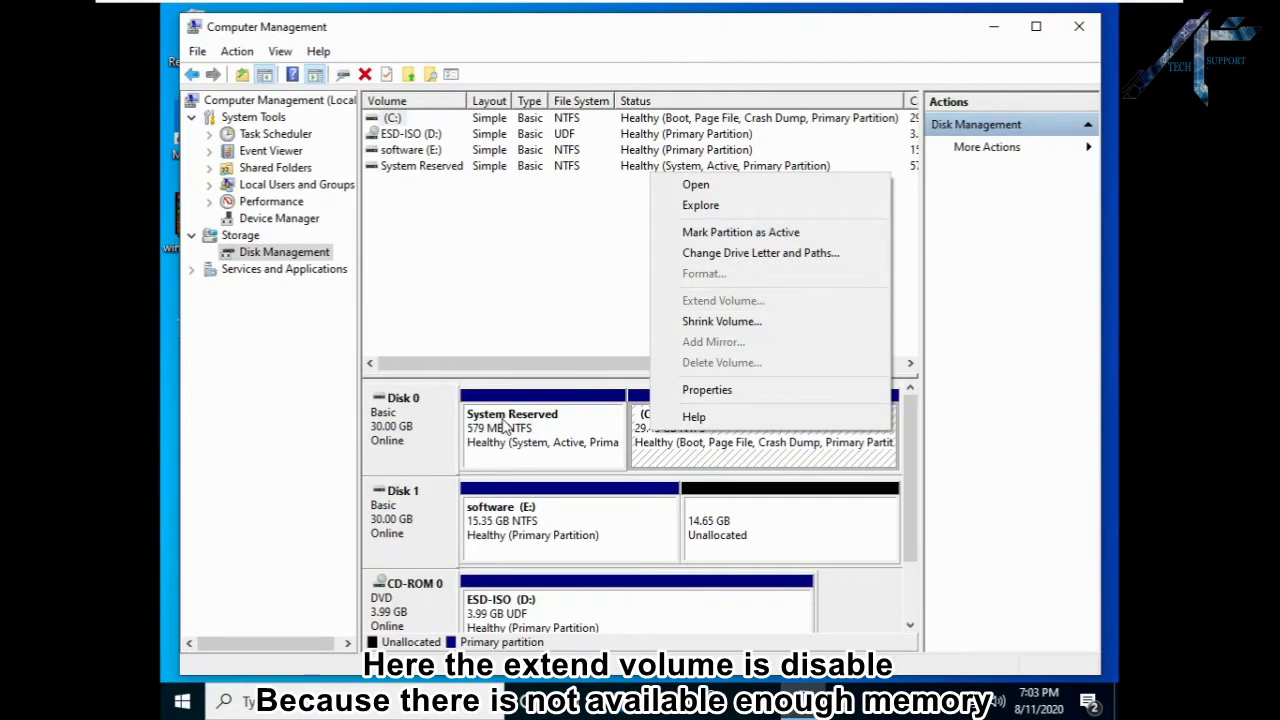
pyautogui.click(646, 540)
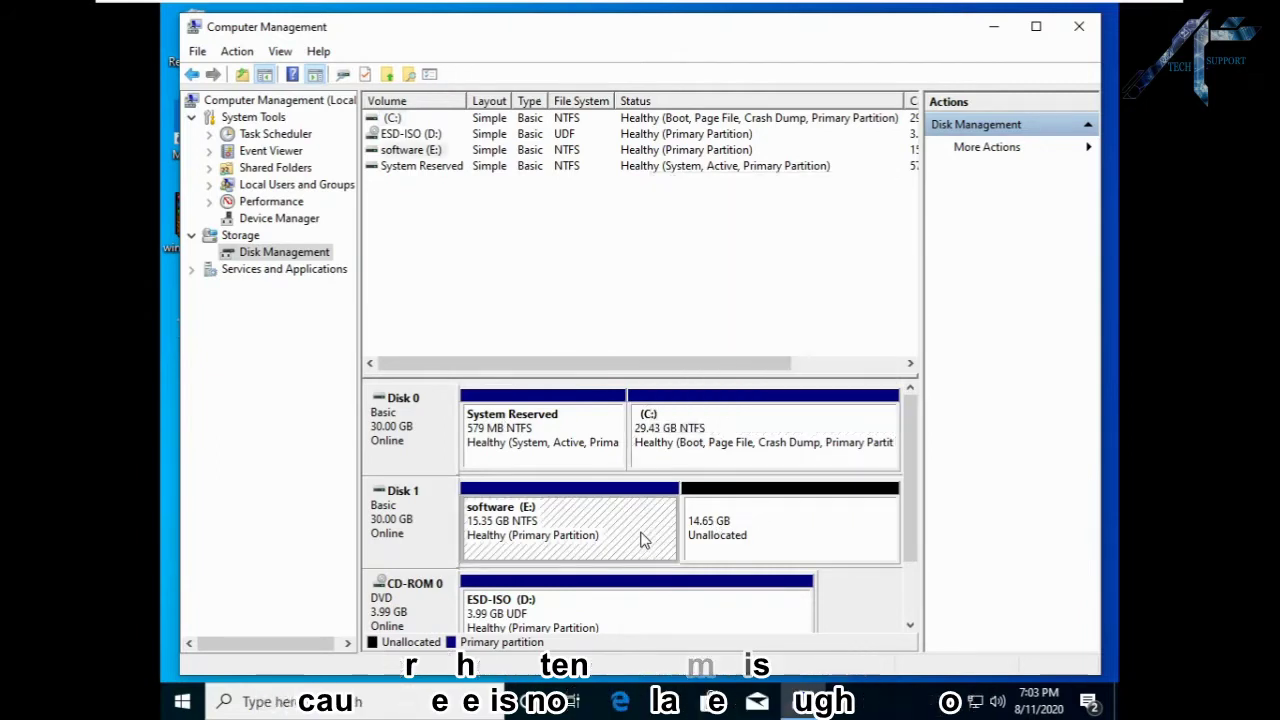
pyautogui.rightClick(644, 540)
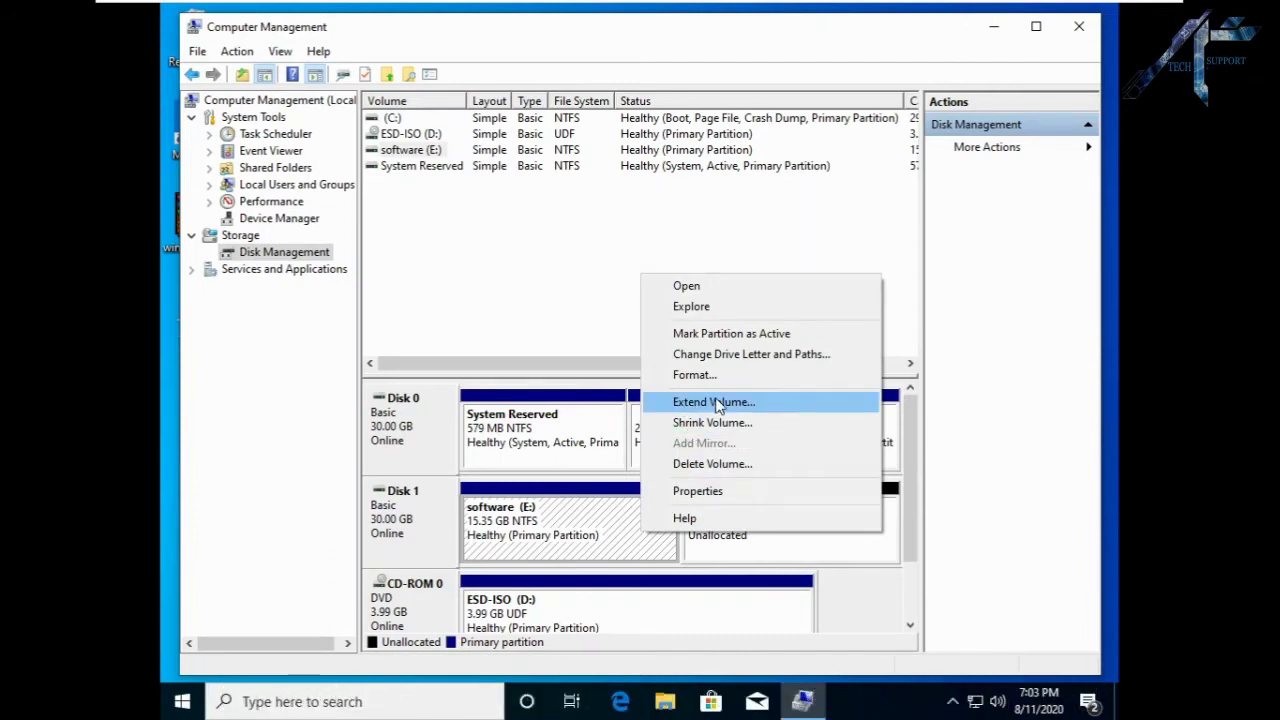
pyautogui.click(713, 403)
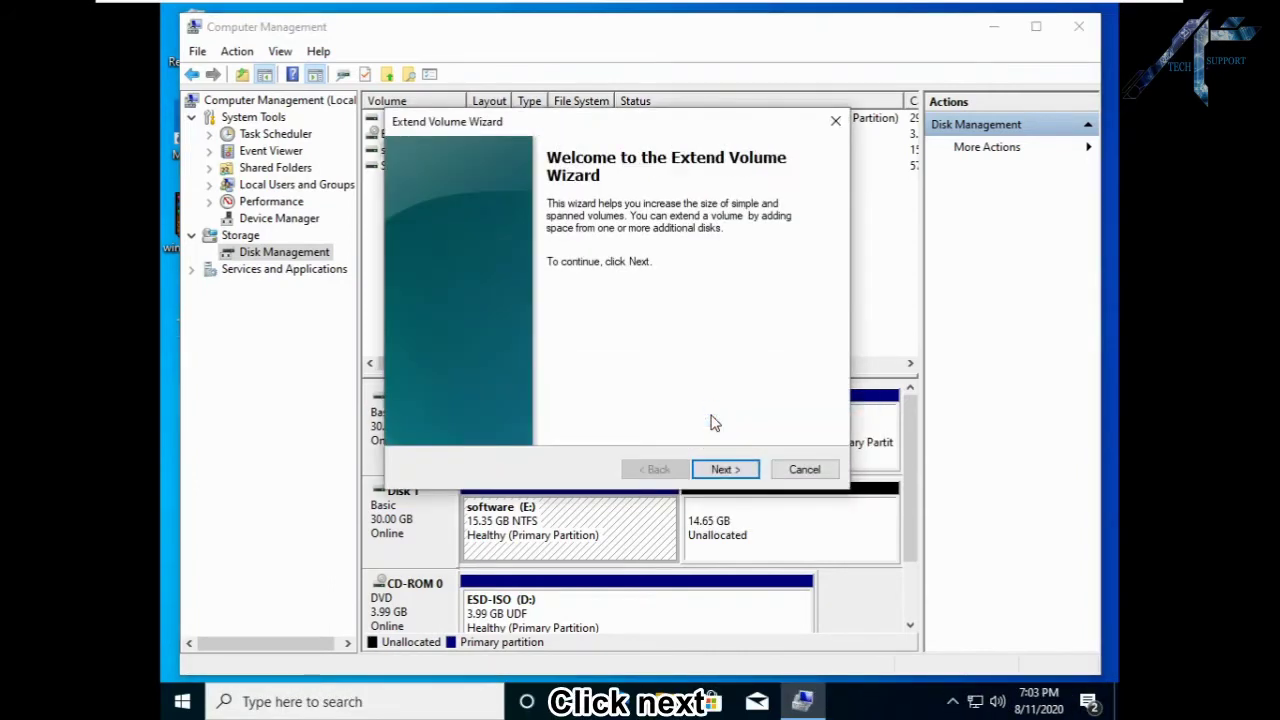
# Extend software (E:) with Disk 1's 15000 MB of free space to 30.00 GB.
pyautogui.click(726, 469)
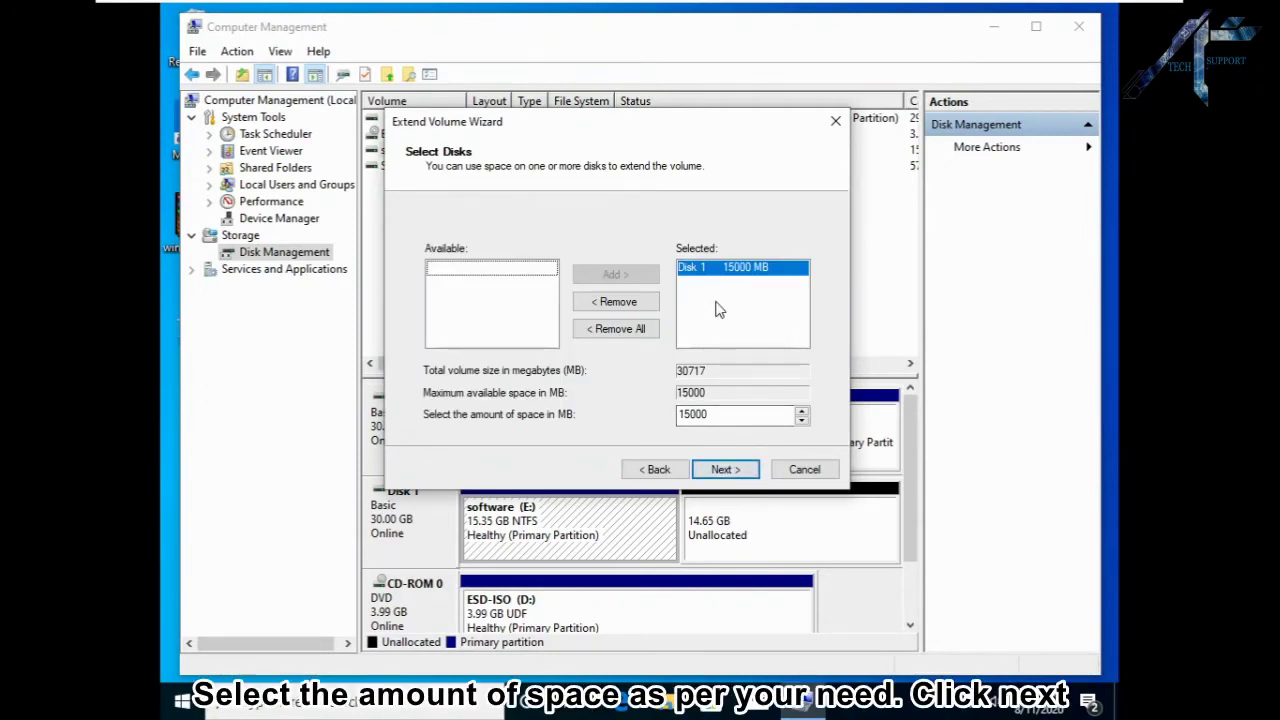
pyautogui.click(724, 470)
pyautogui.click(724, 470)
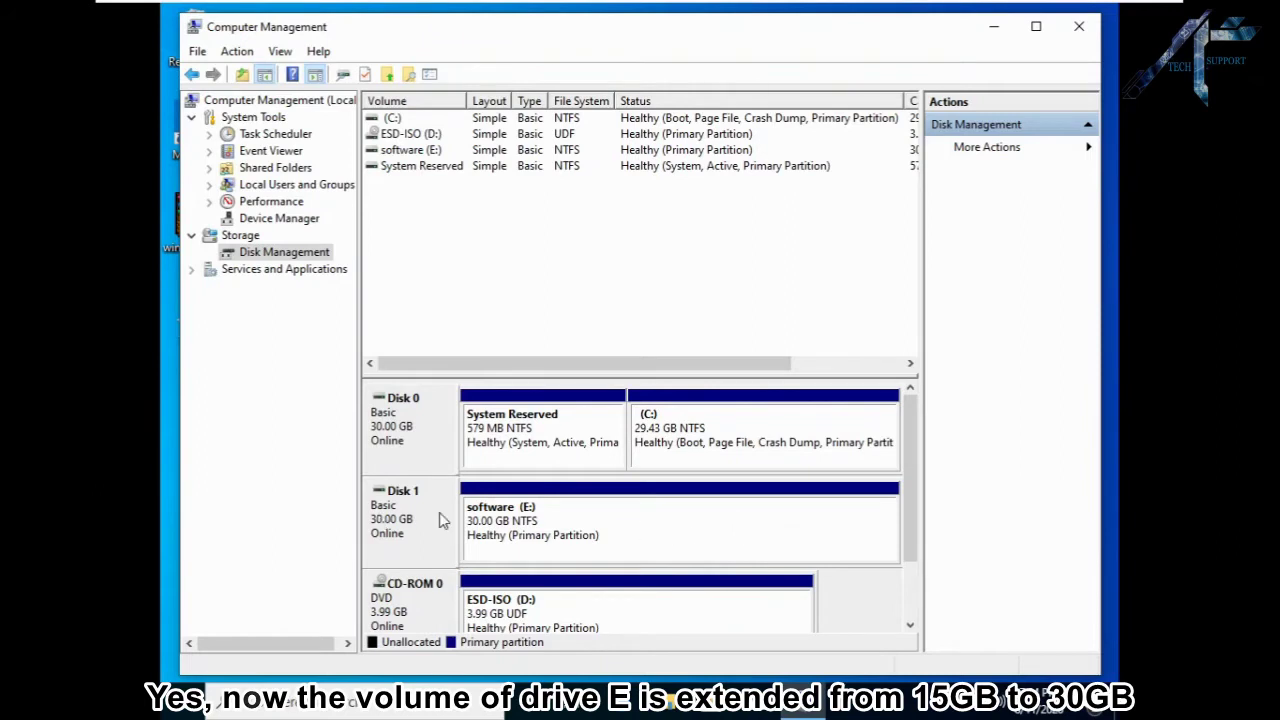
# Convert both Disk 0 and Disk 1 to dynamic disks, selecting Disk 1 alongside Disk 0 and confirming.
pyautogui.rightClick(421, 451)
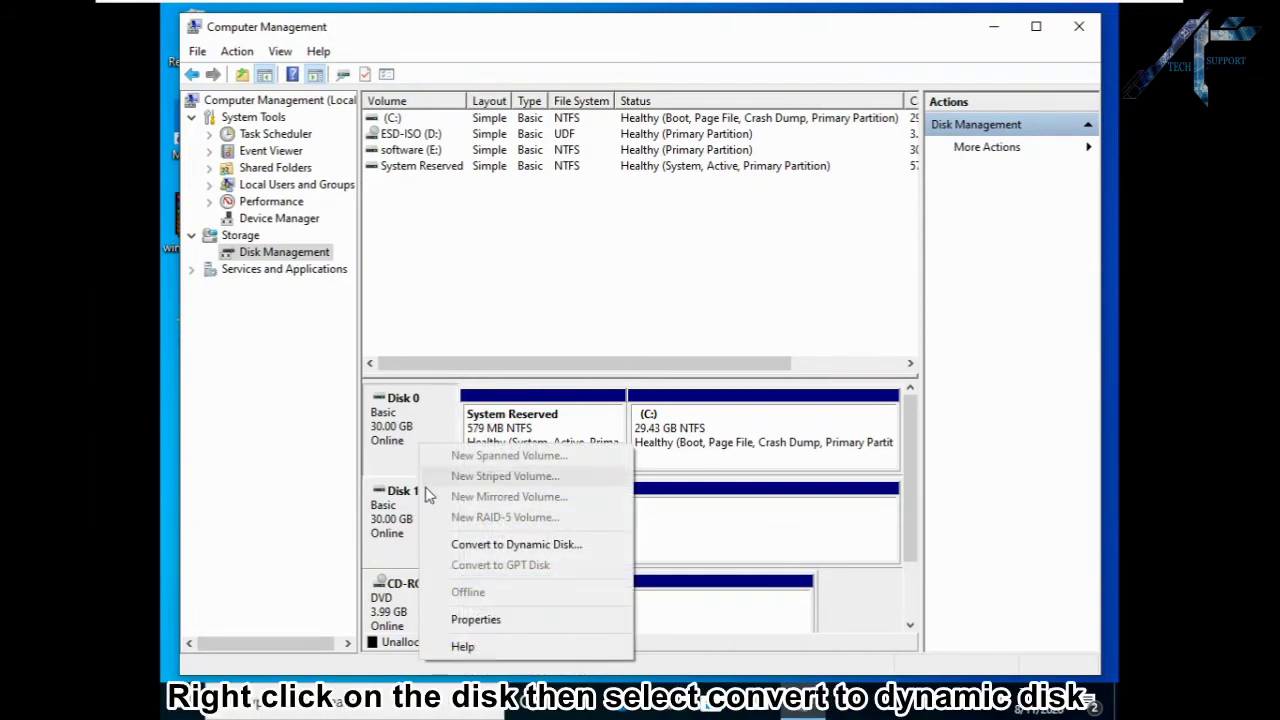
pyautogui.click(463, 550)
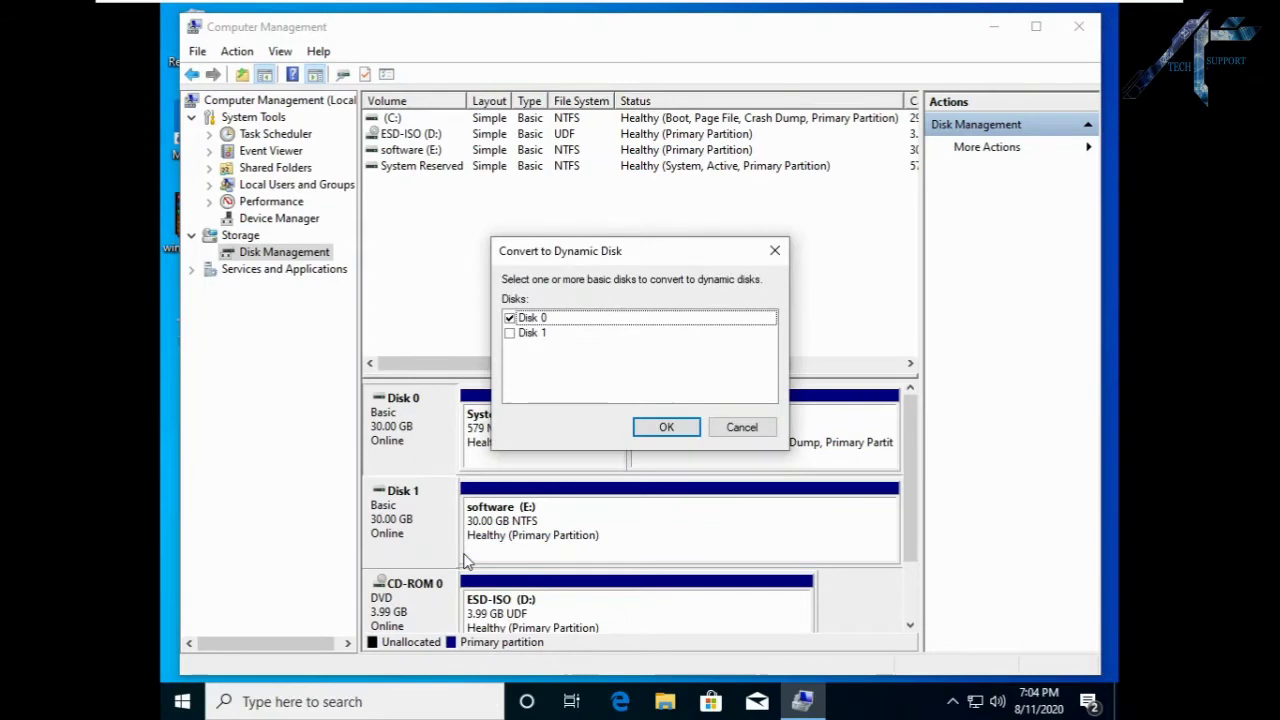
pyautogui.click(510, 336)
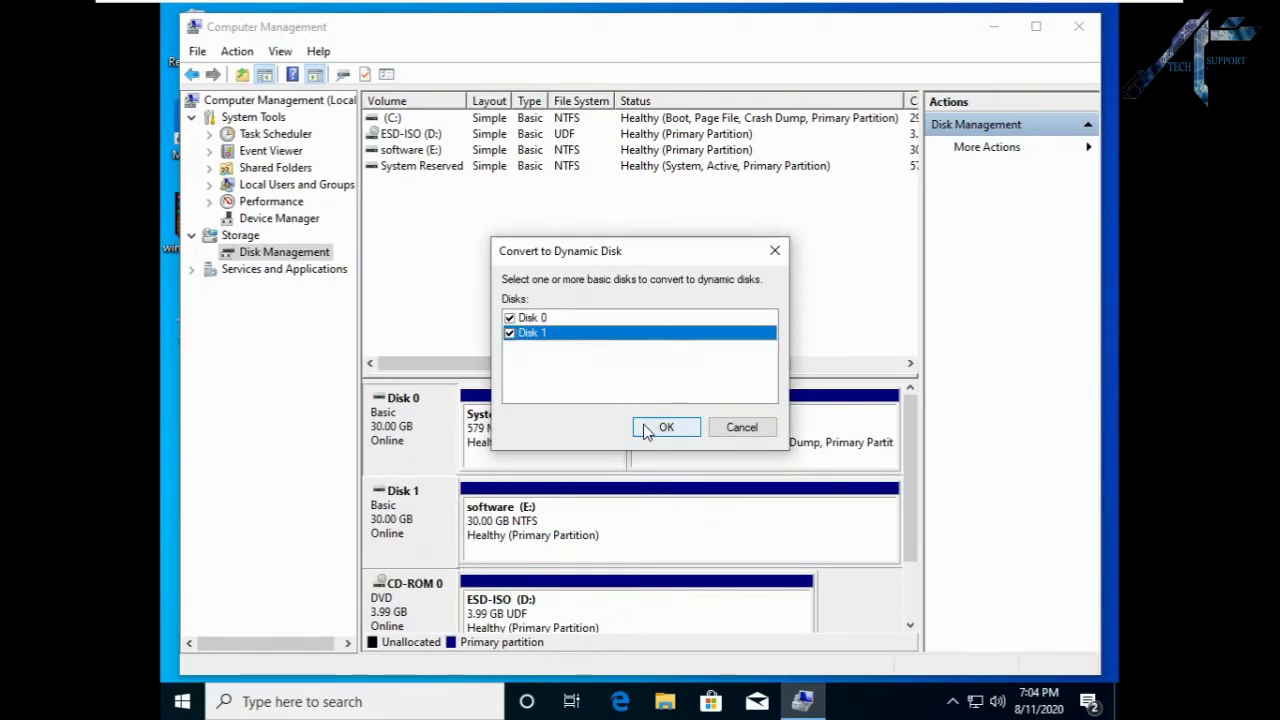
pyautogui.click(641, 427)
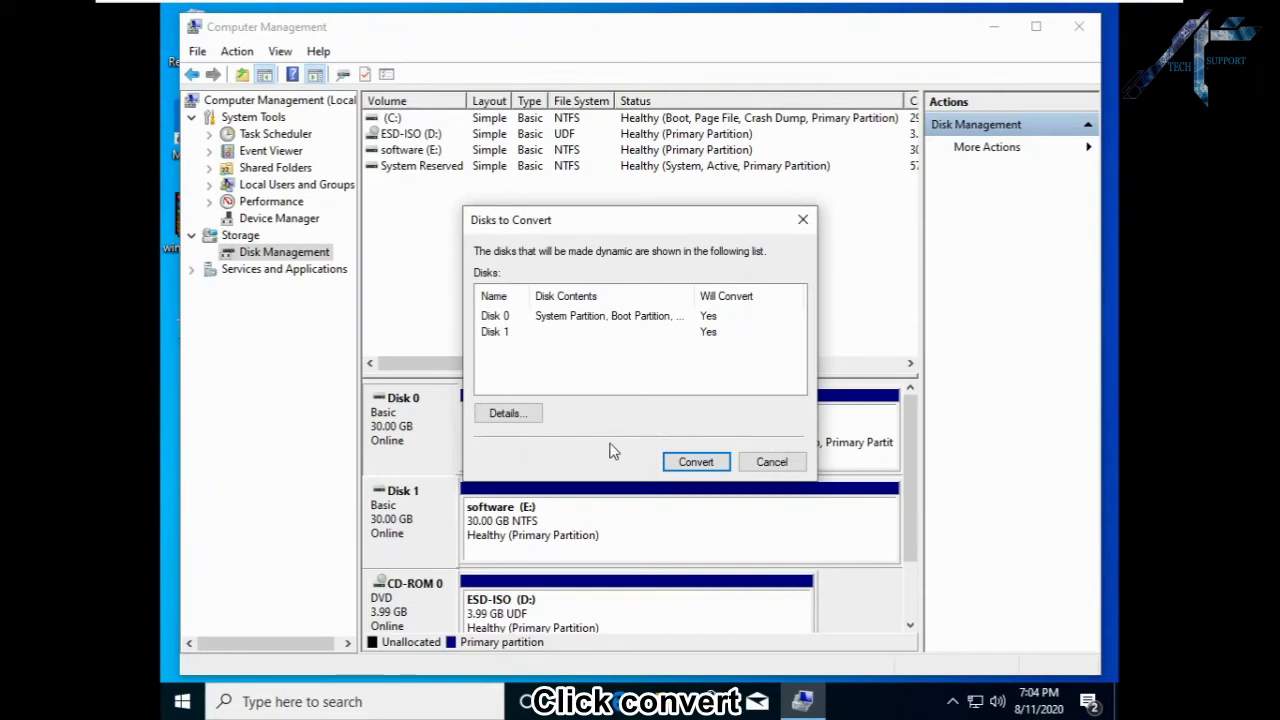
pyautogui.click(697, 463)
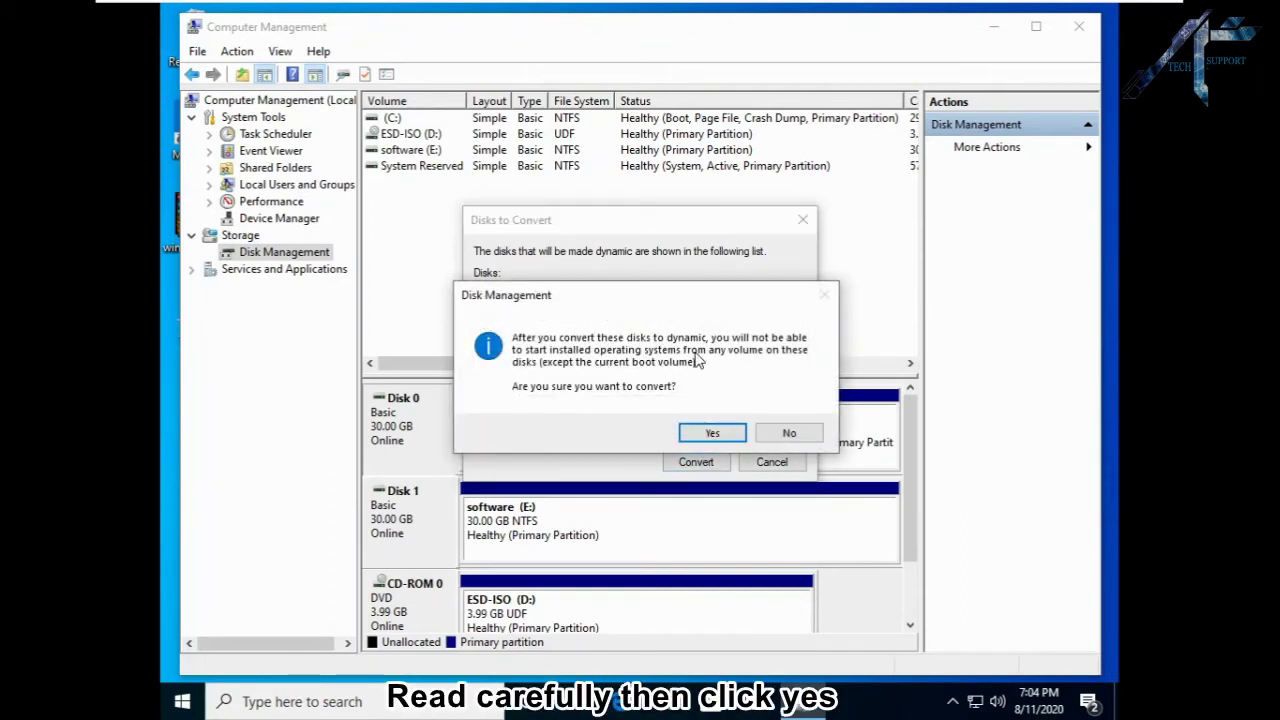
pyautogui.click(700, 433)
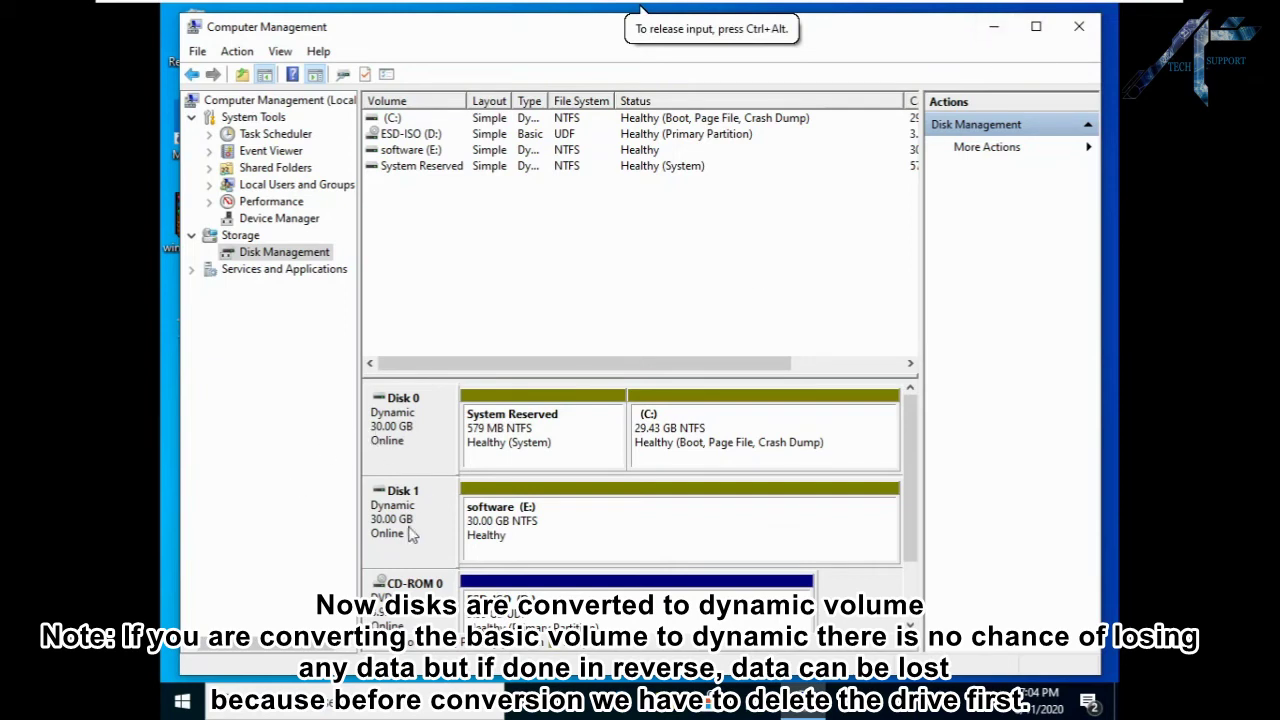
# Check in This PC that C: is 29.4 GB and E: is 29.9 GB, then return to the desktop.
pyautogui.click(1002, 28)
pyautogui.doubleClick(206, 336)
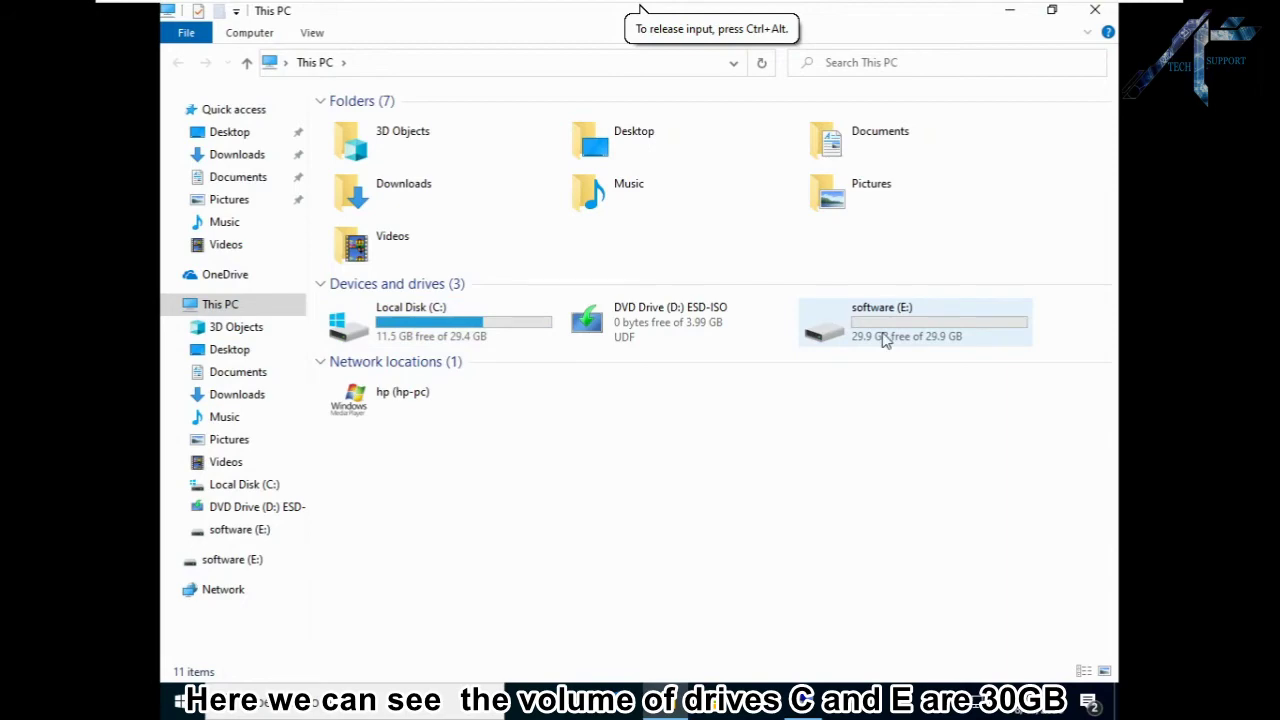
pyautogui.click(1010, 12)
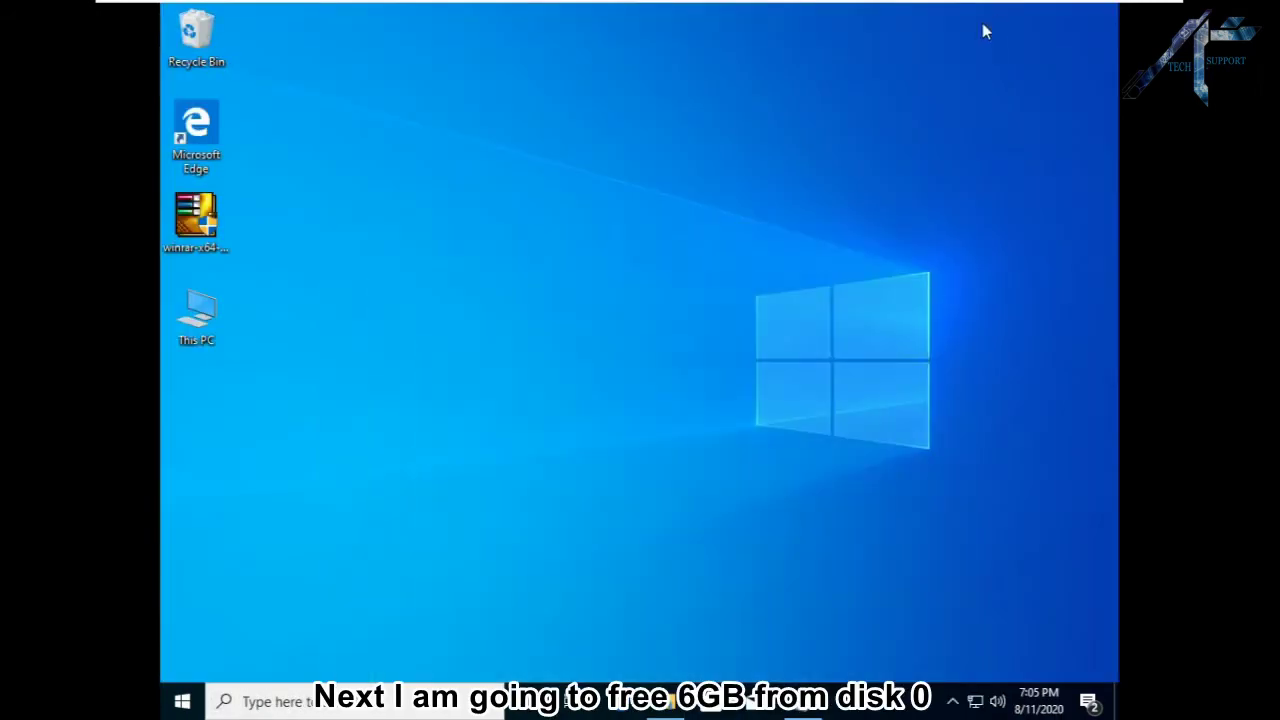
# Shrink drive C by 6000 MB, leaving 5.86 GB unallocated on Disk 0.
pyautogui.click(802, 701)
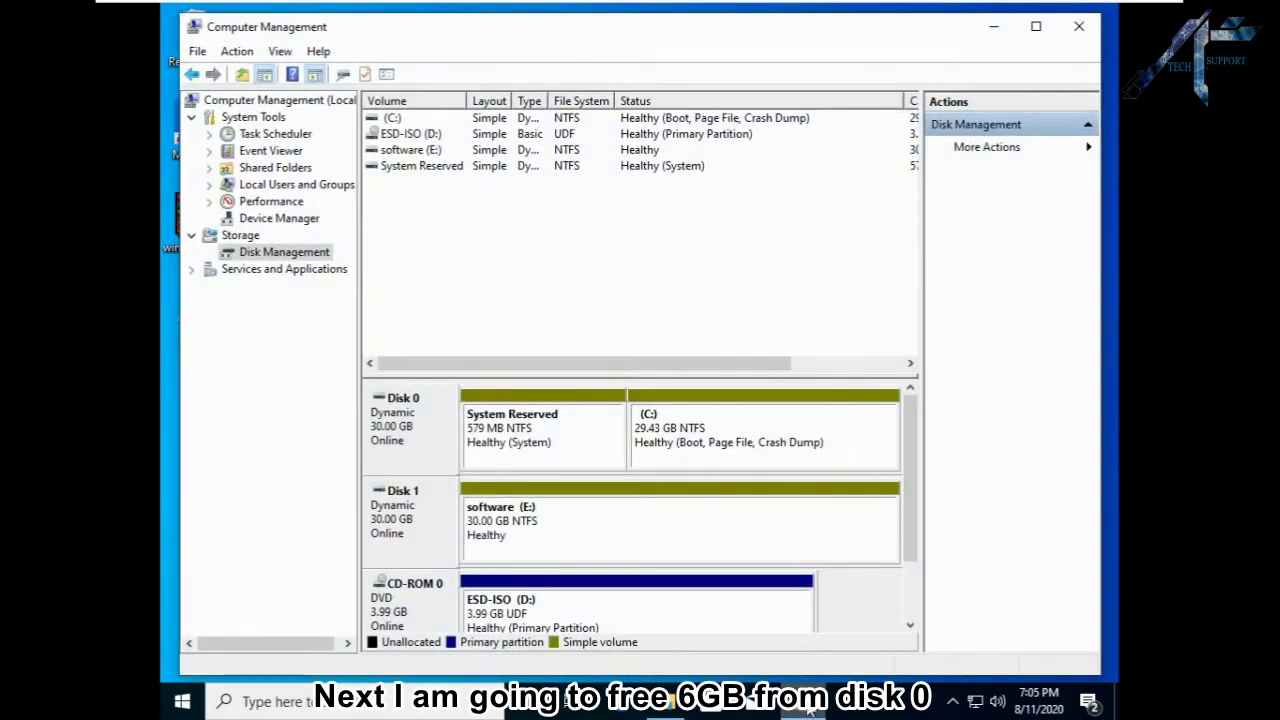
pyautogui.rightClick(757, 448)
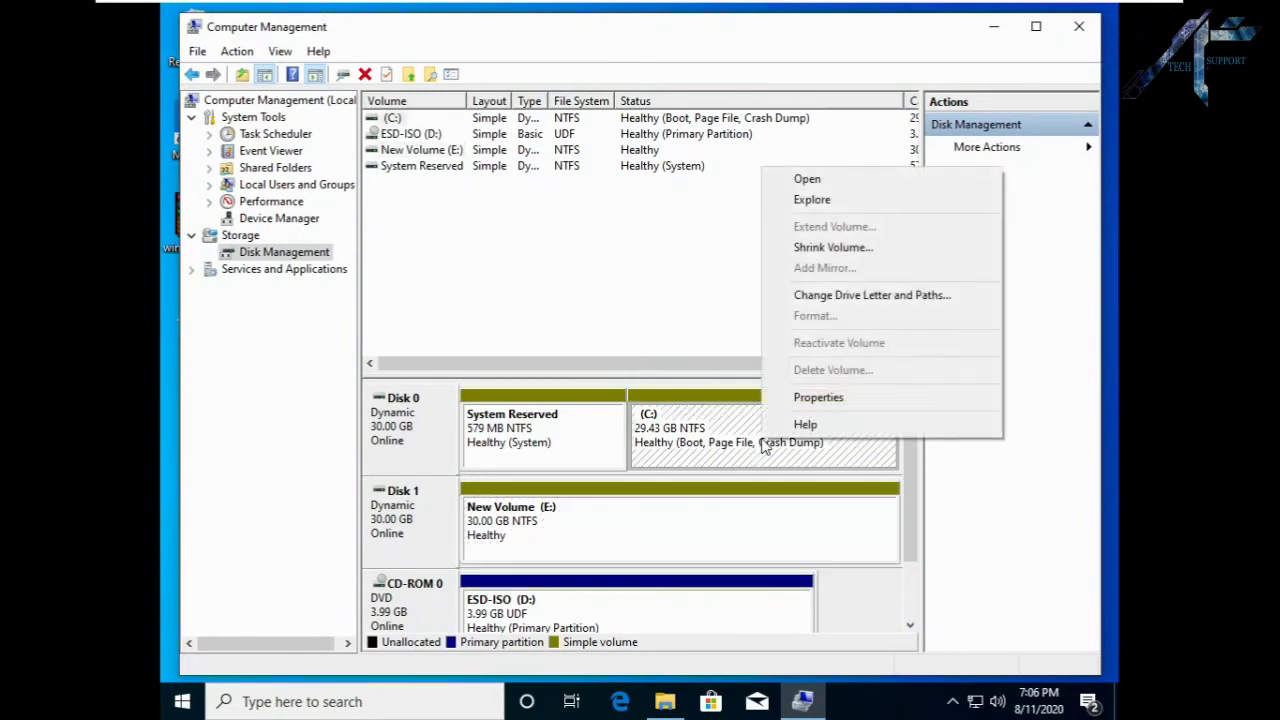
pyautogui.click(849, 250)
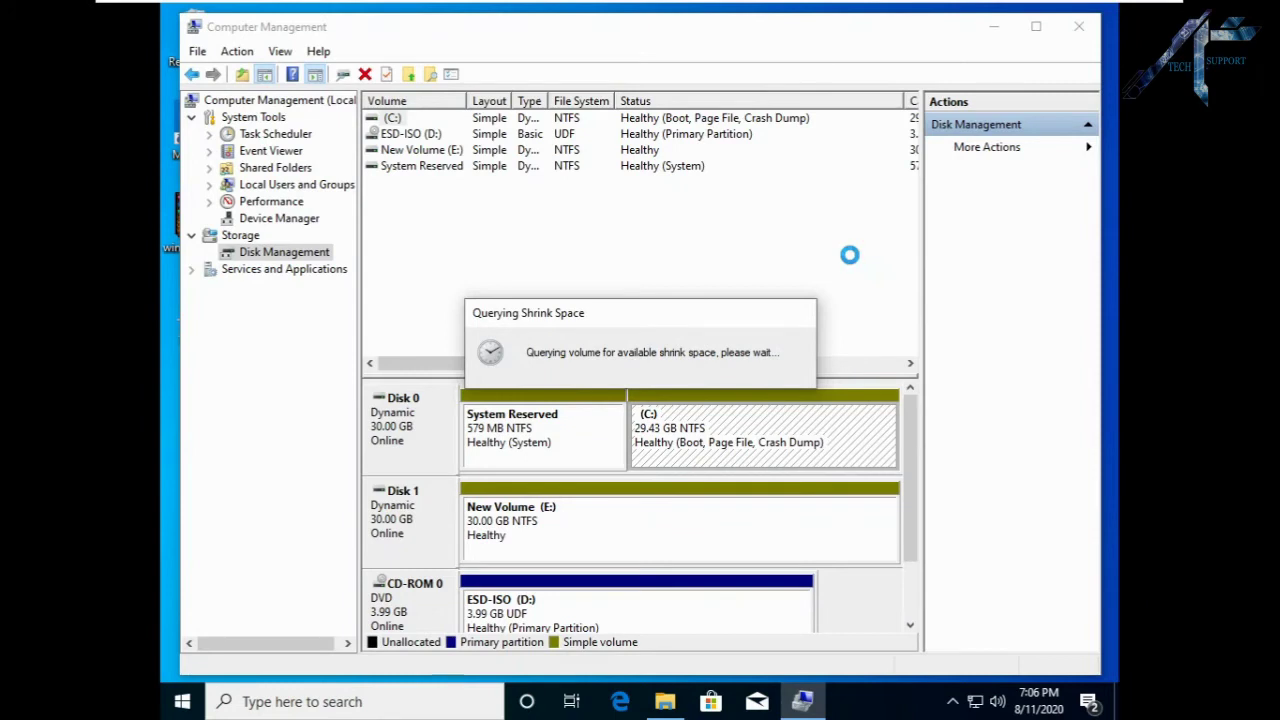
pyautogui.write('5')
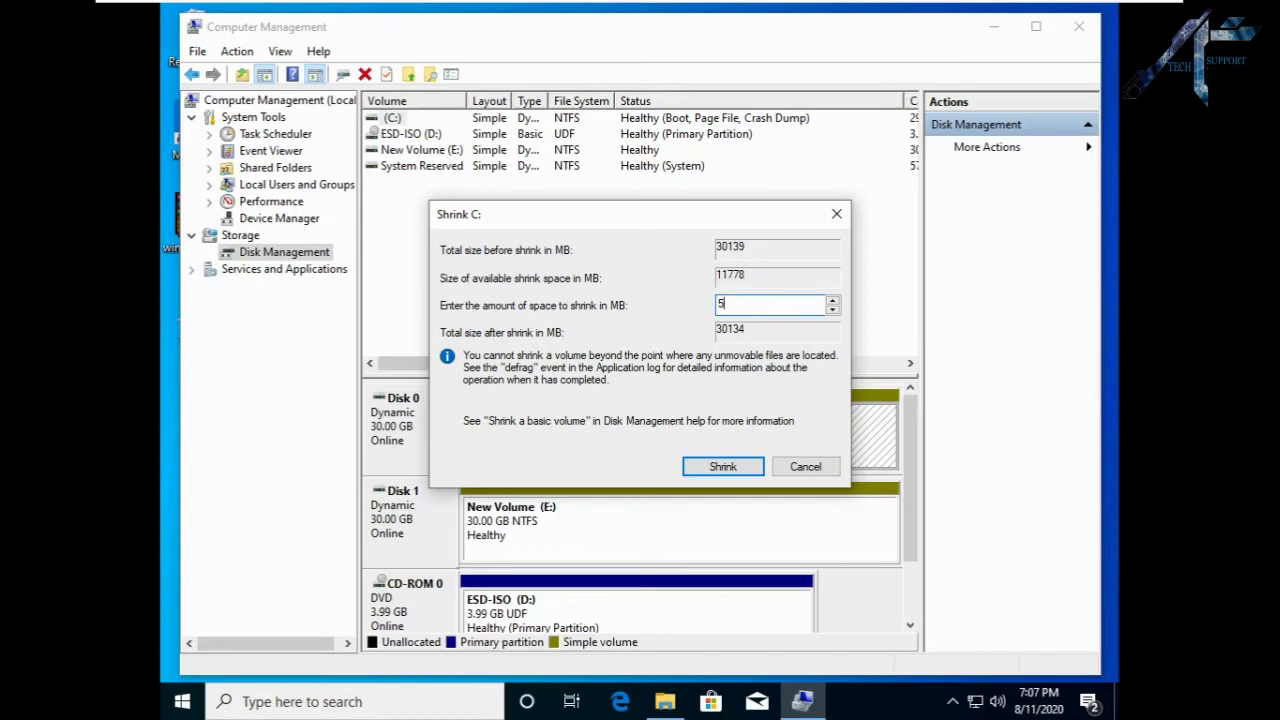
pyautogui.press('BackSpace')
pyautogui.write('6000')
pyautogui.click(723, 466)
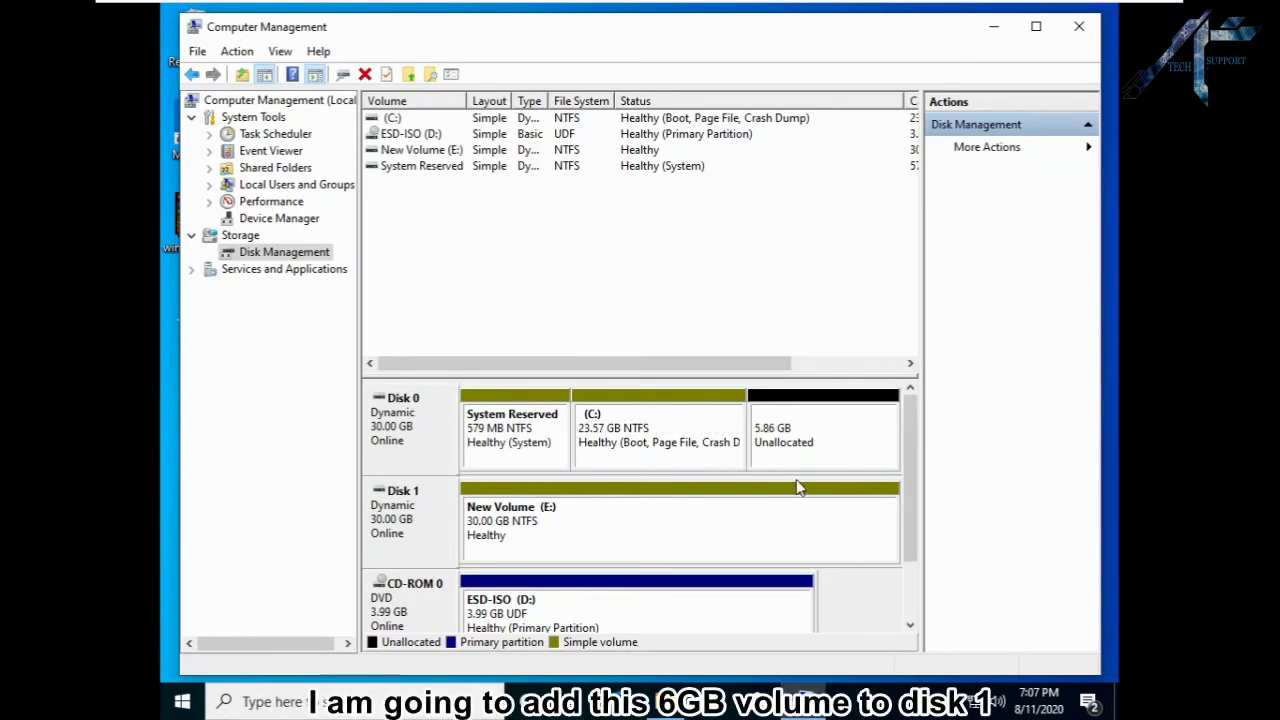
# Extend New Volume (E:) with Disk 0's 5999 MB, spanning it across both disks.
pyautogui.rightClick(769, 534)
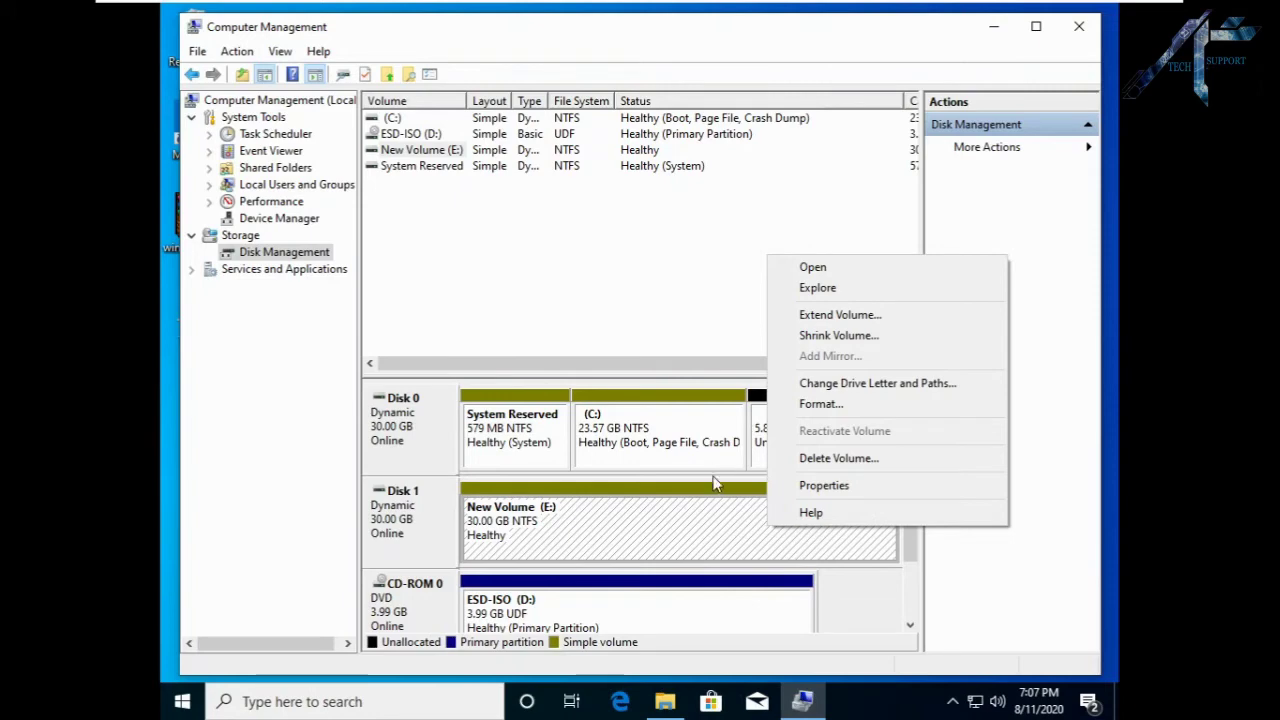
pyautogui.click(827, 316)
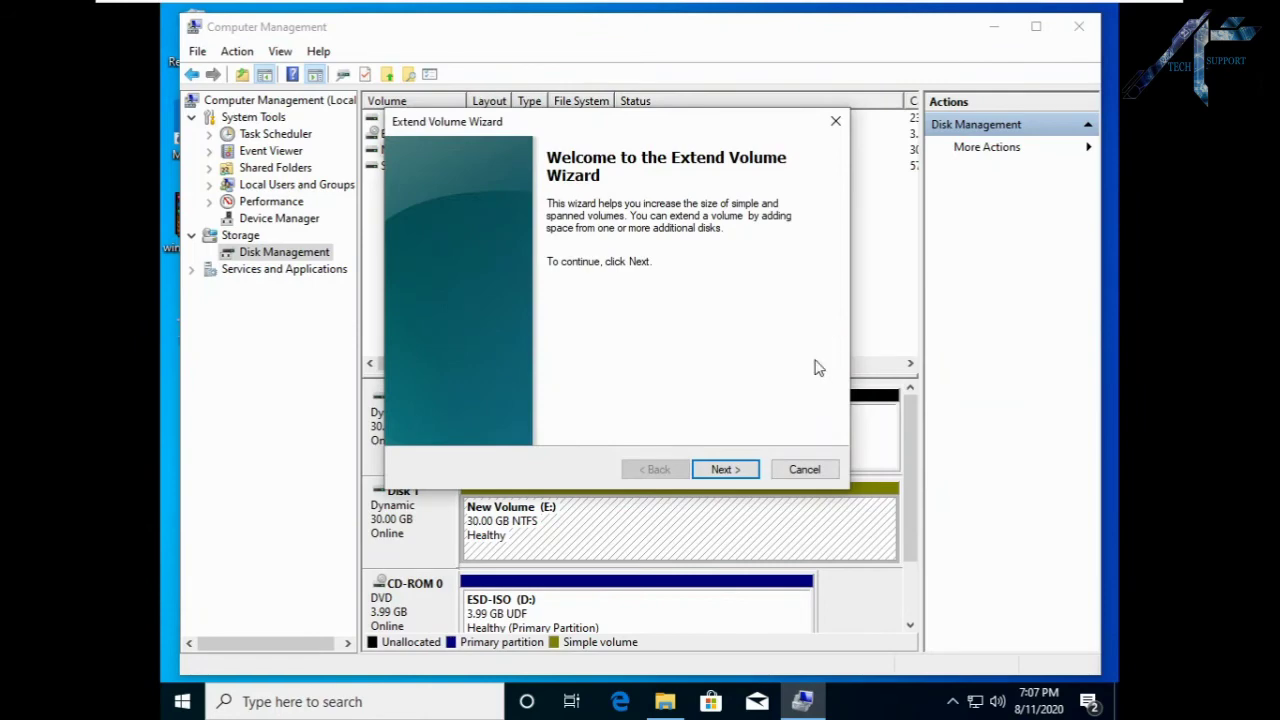
pyautogui.click(747, 477)
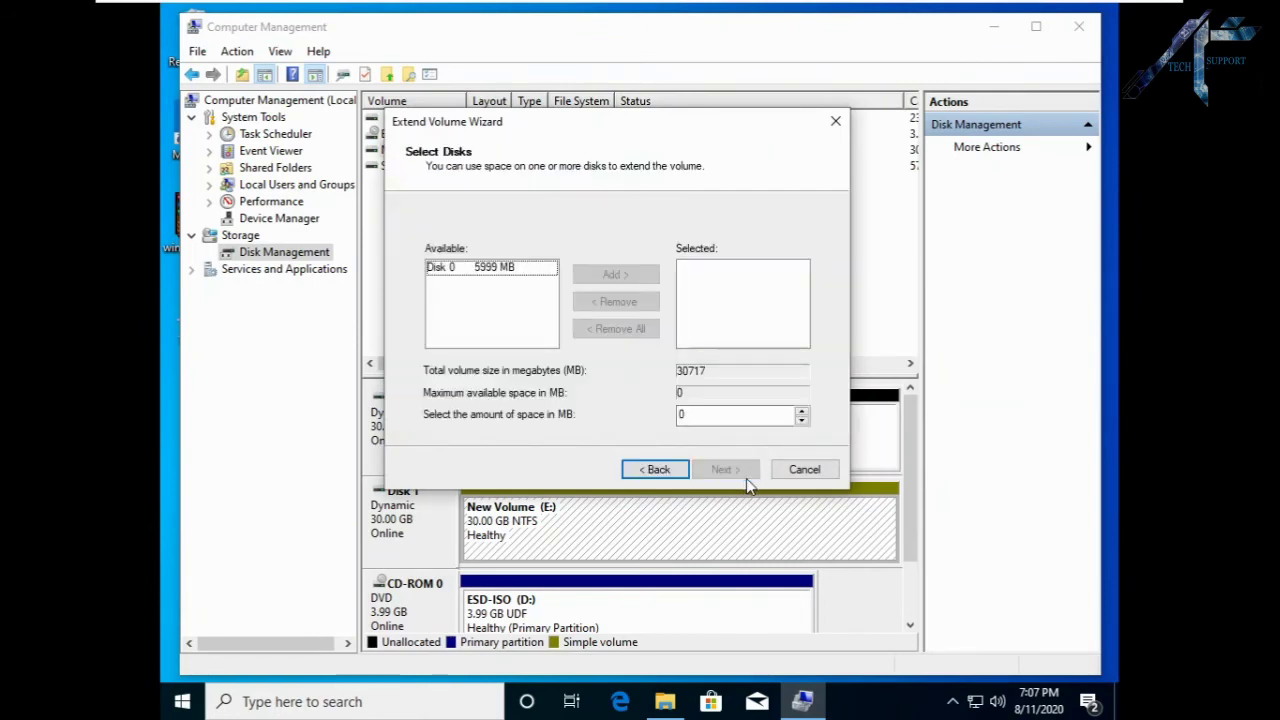
pyautogui.click(500, 277)
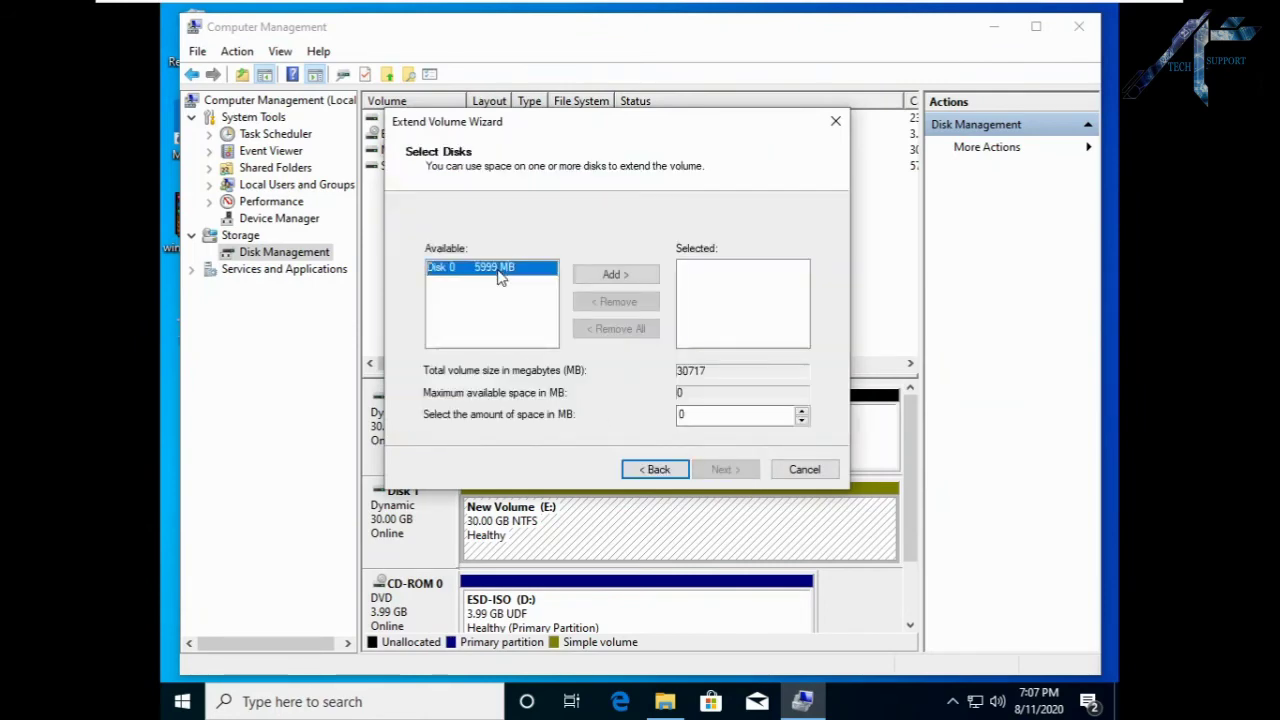
pyautogui.click(632, 280)
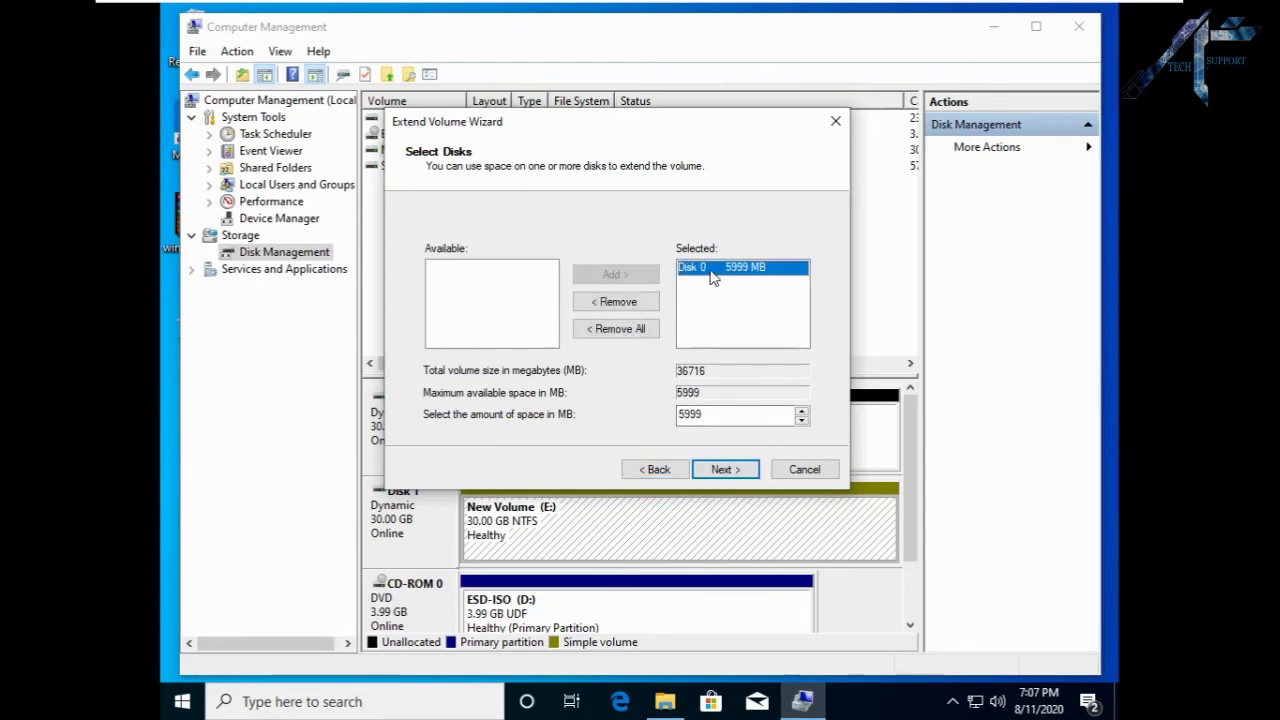
pyautogui.click(749, 475)
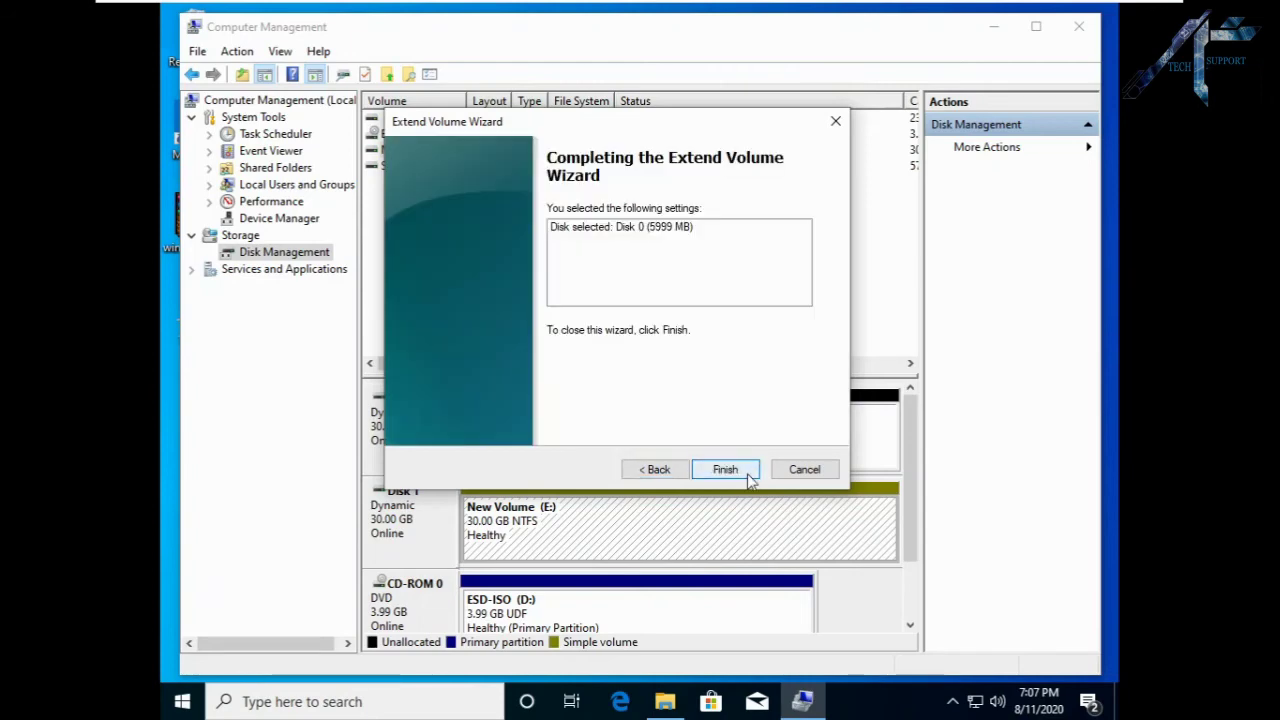
pyautogui.click(749, 476)
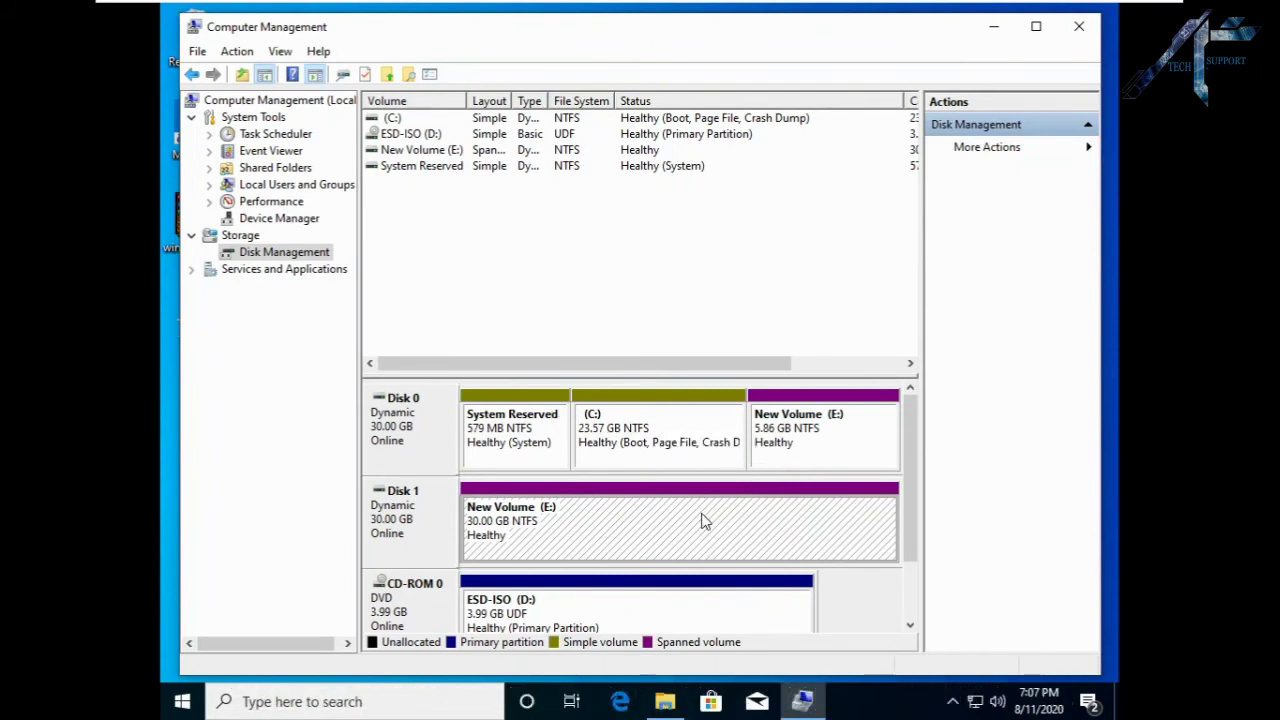
pyautogui.press('super+d')
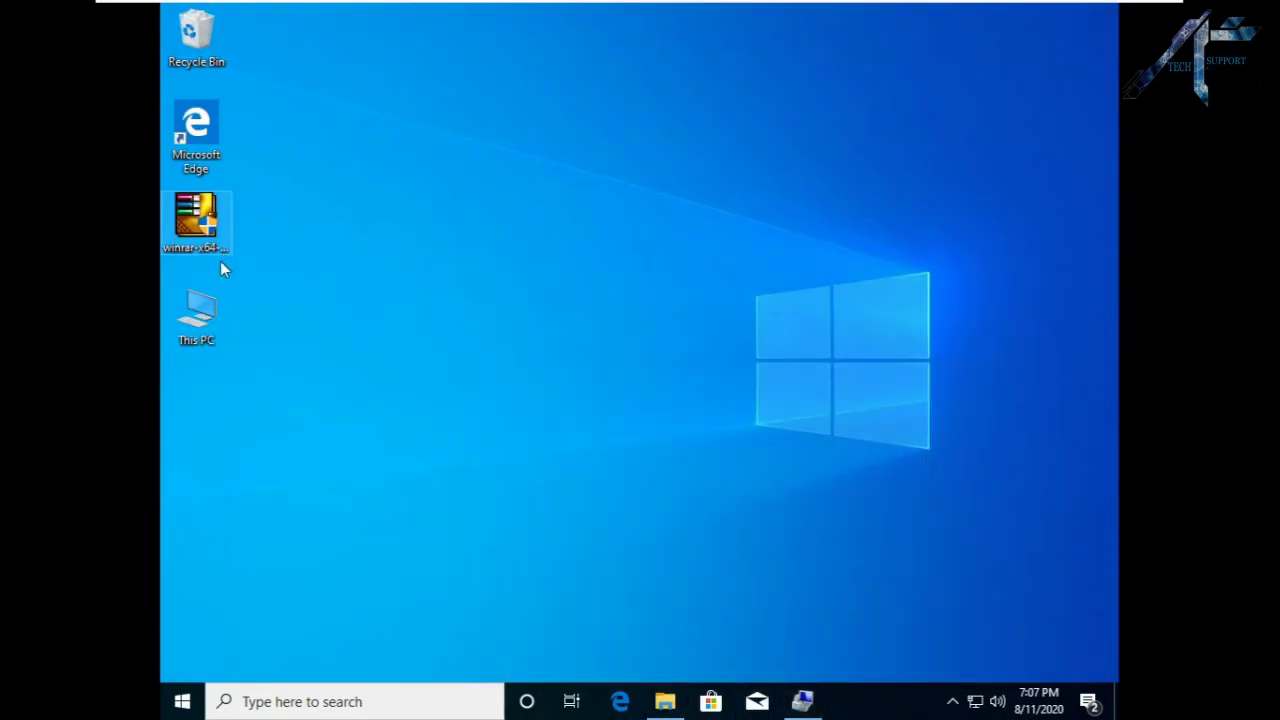
pyautogui.doubleClick(195, 320)
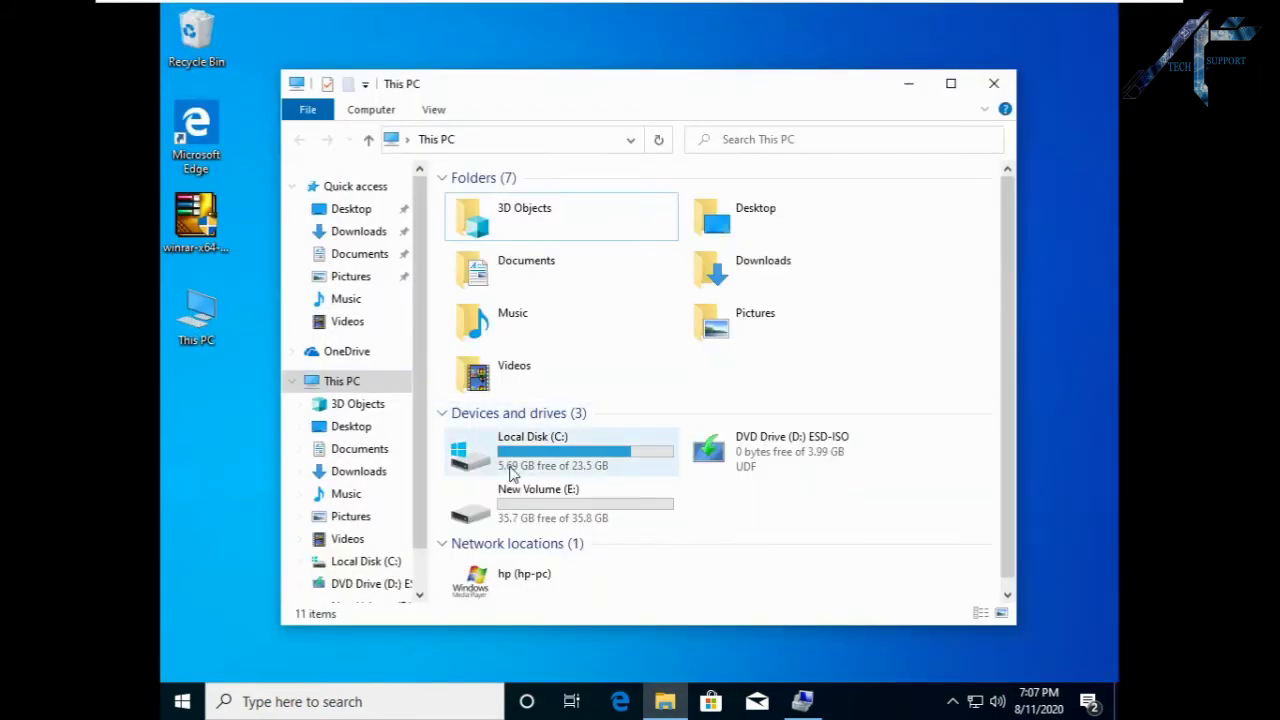